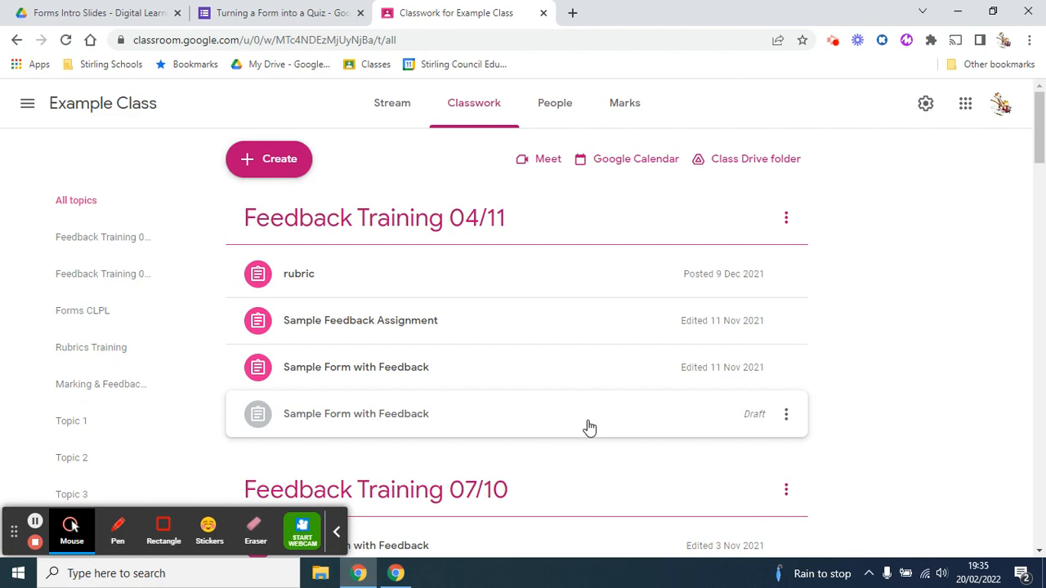
Create a new assignment and attach the "Turning a Form into a Quiz" form from Google Drive
click(271, 168)
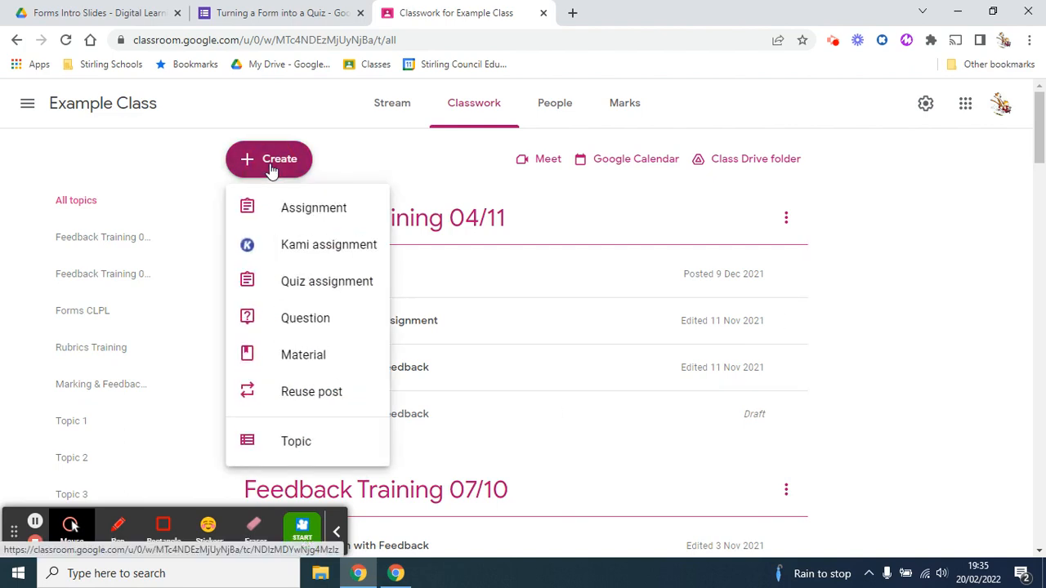
click(302, 206)
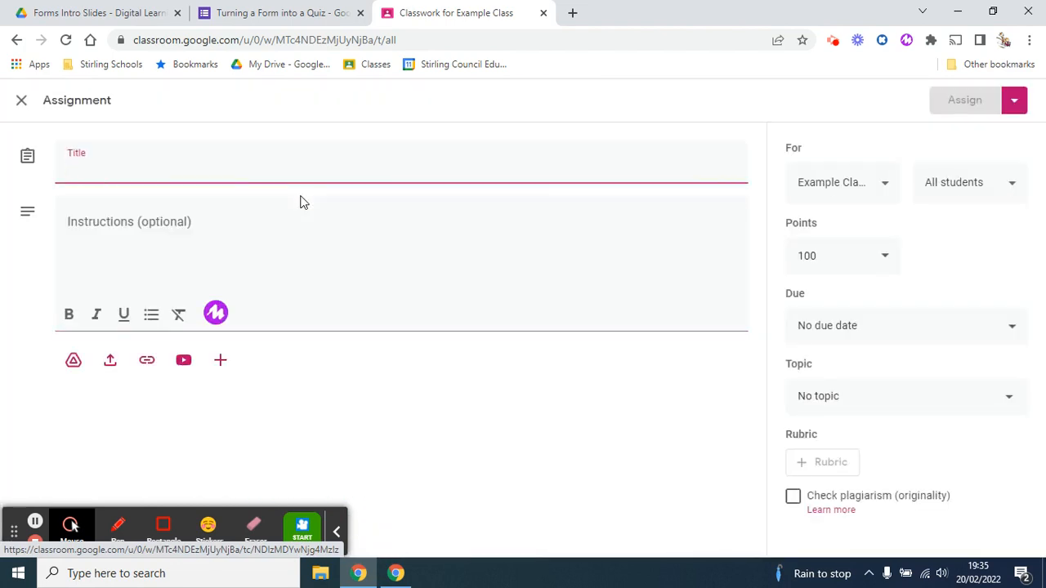
click(74, 362)
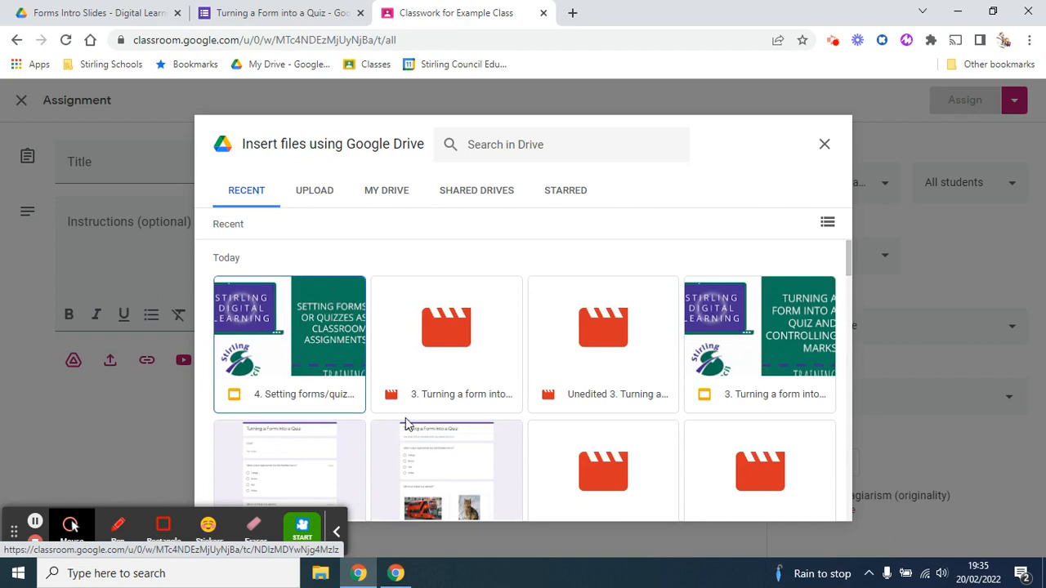
scroll(689, 384, down, 2)
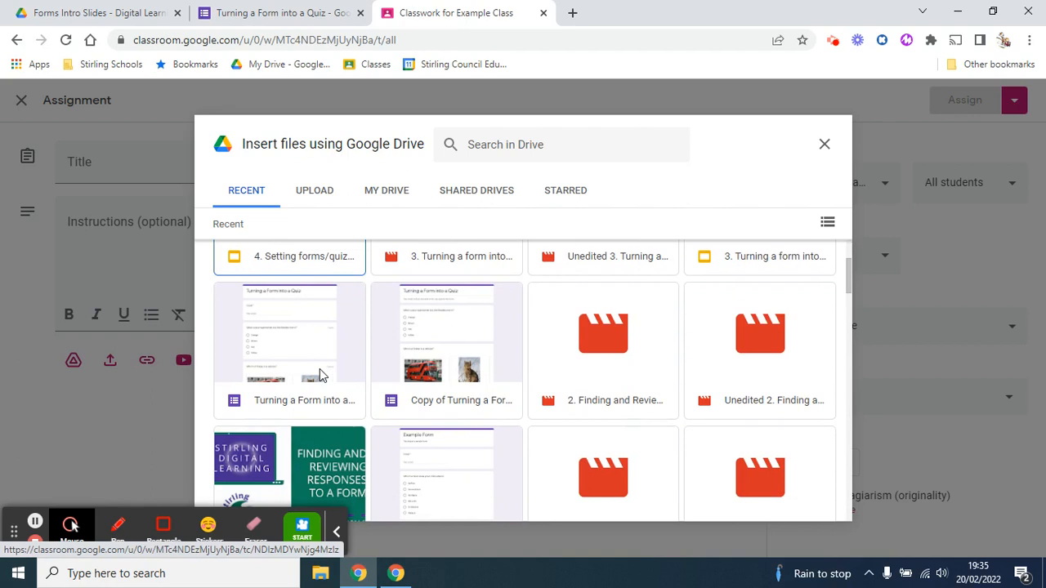
click(319, 375)
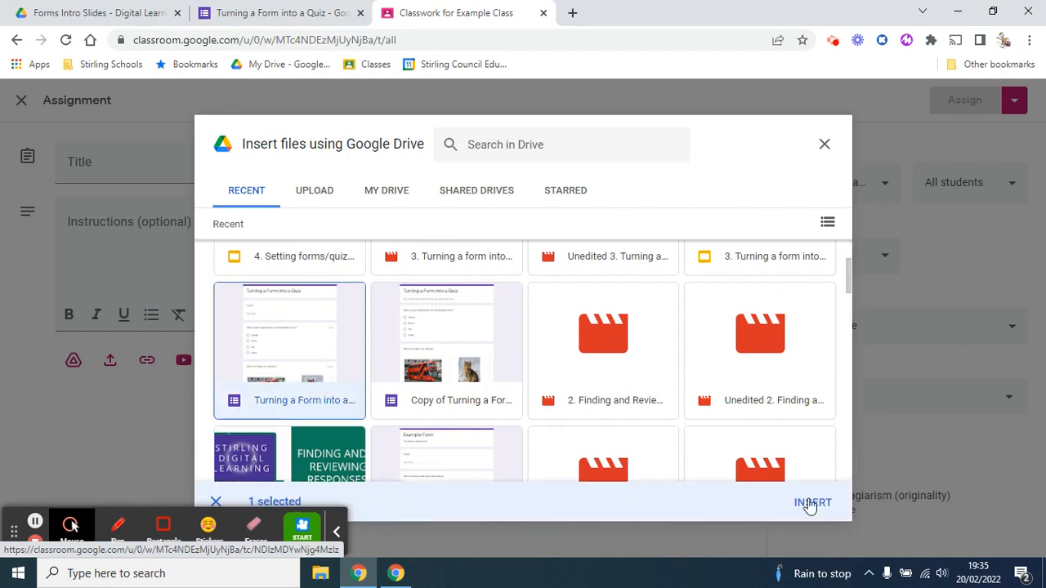
click(811, 502)
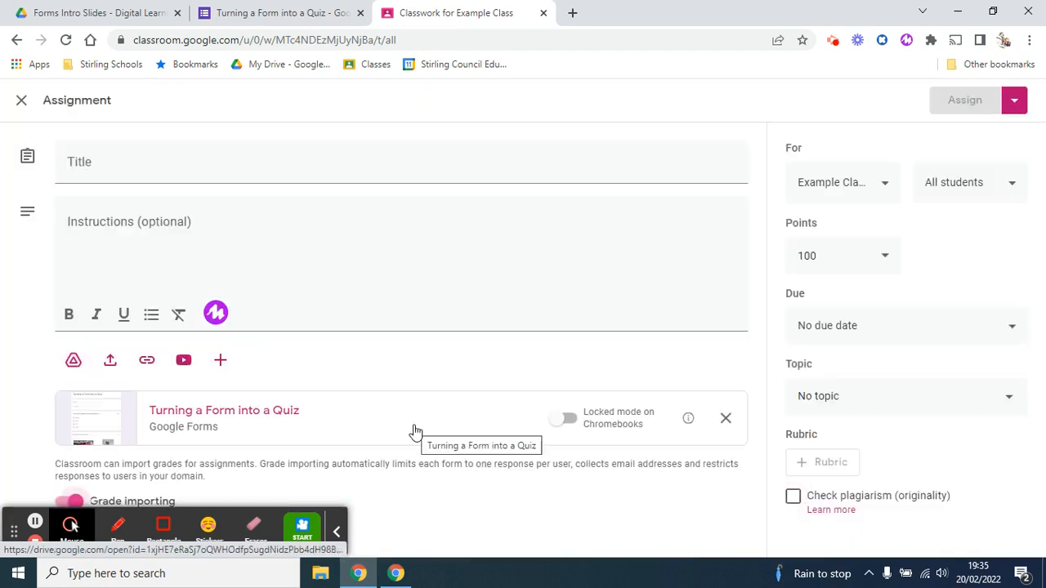
Title the assignment "Quiz Assignment" and enter "Complete quiz" as its instructions
click(375, 161)
text(Qui)
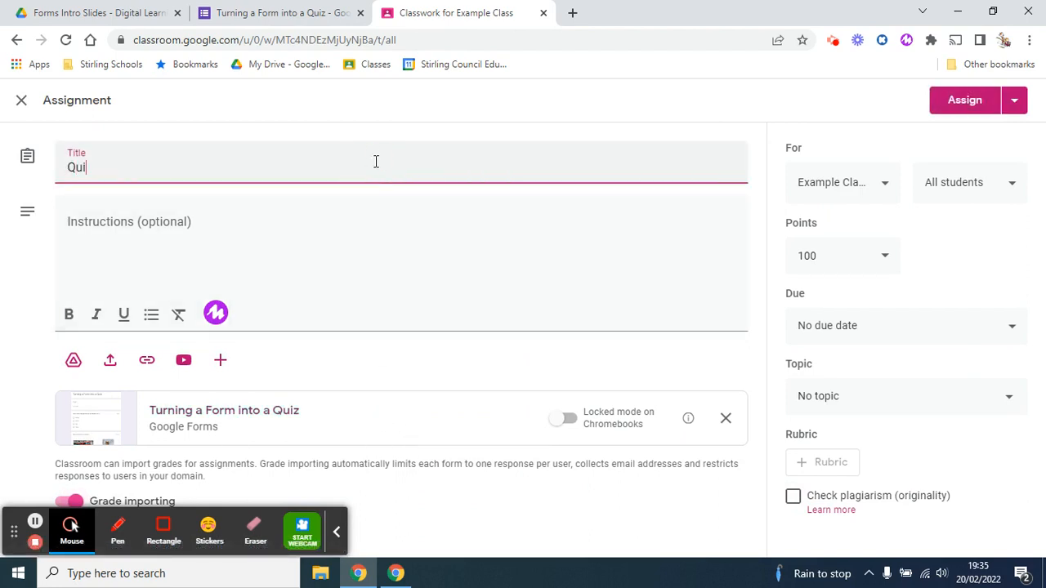
text(z Assignment)
click(304, 249)
text(C)
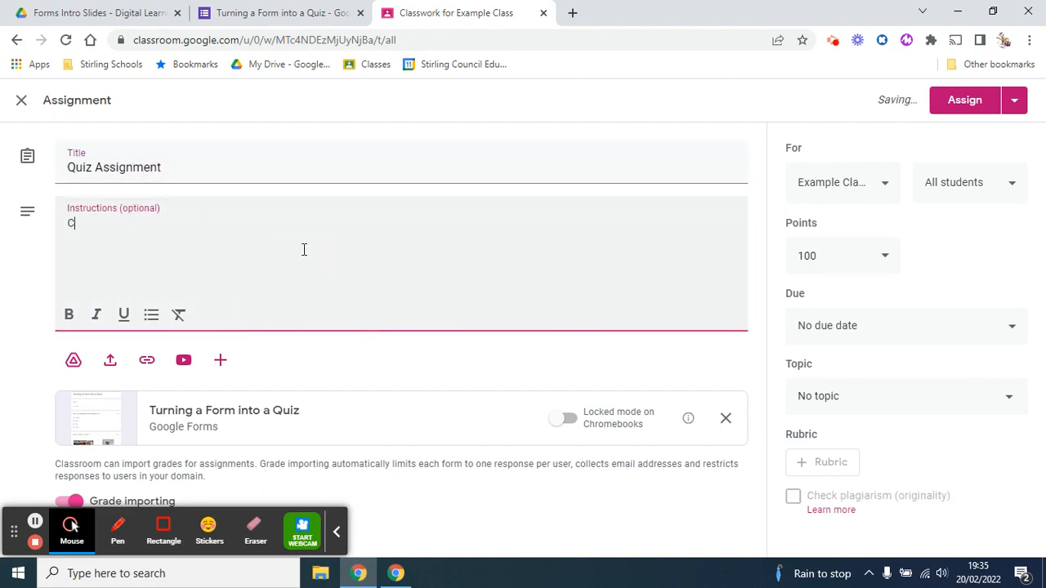
text(omplete q)
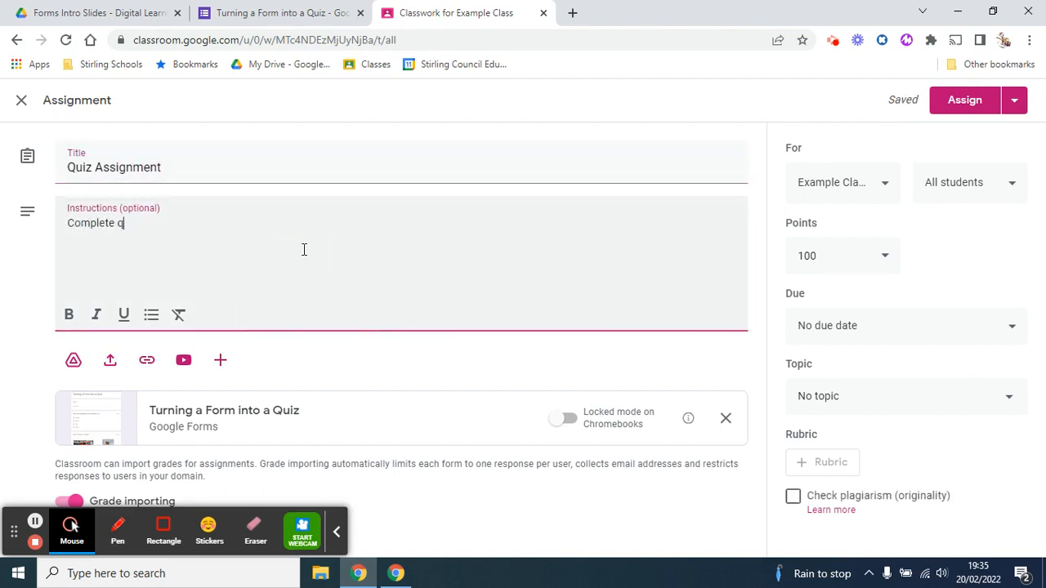
text(uiz)
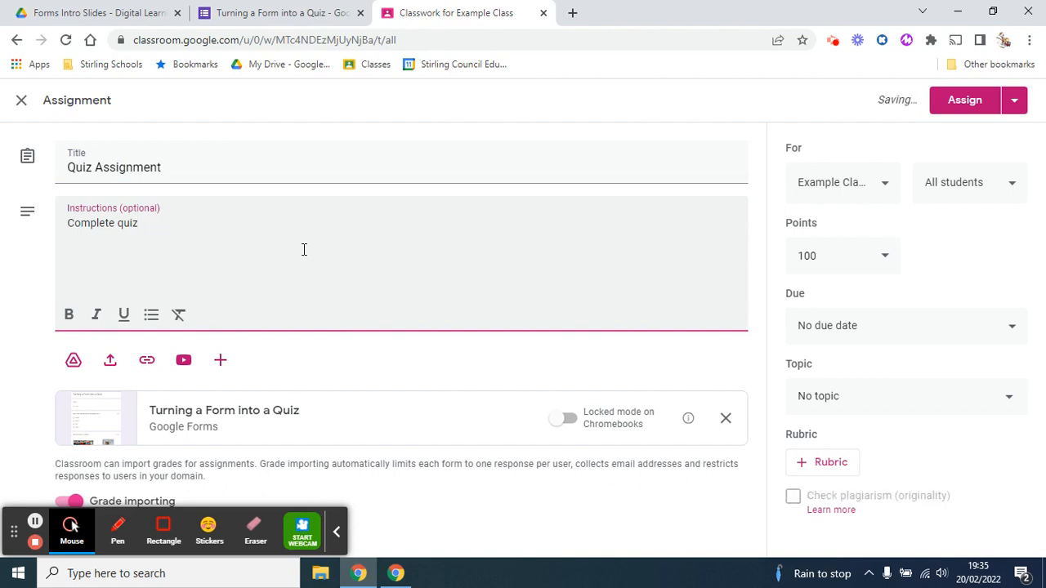
click(338, 538)
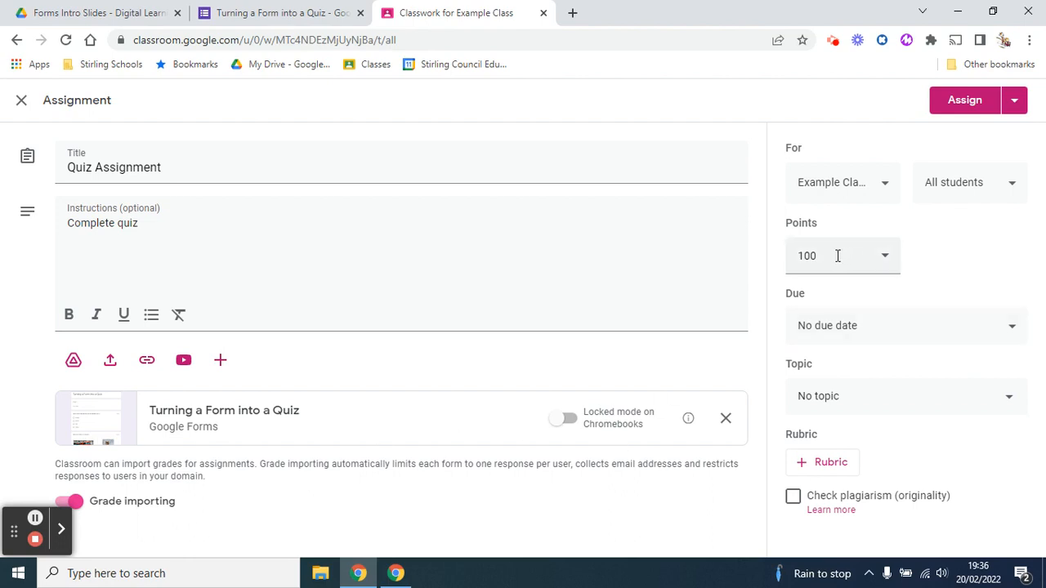
Check the quiz form's total points, set the assignment's points to 14, and assign it to all students
click(298, 12)
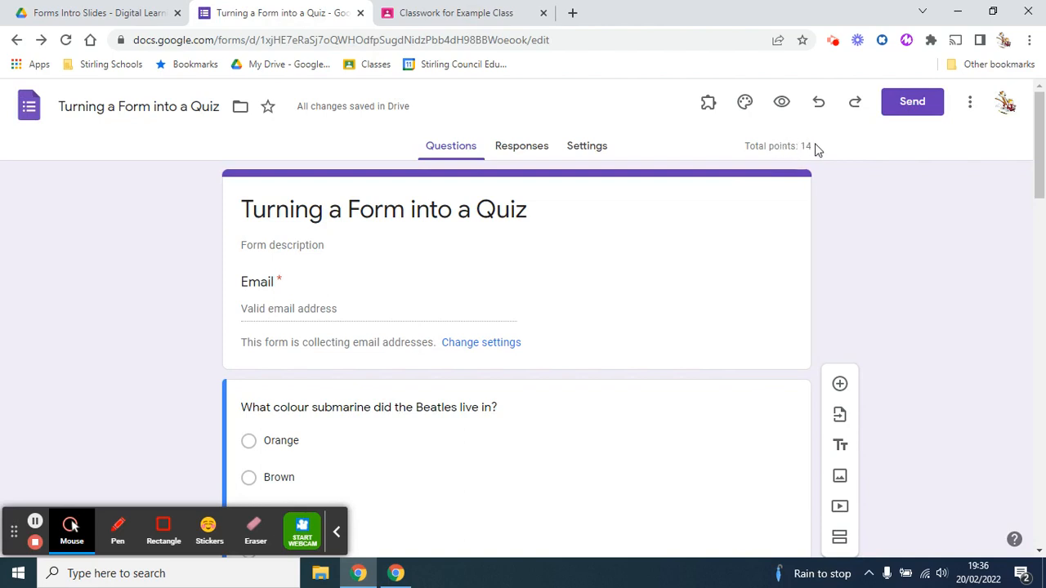
click(480, 13)
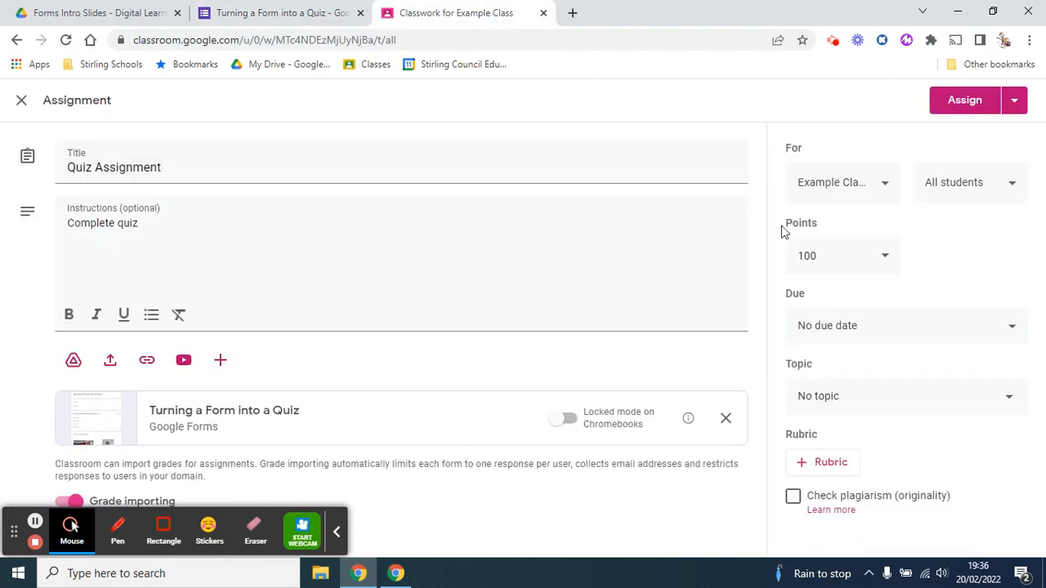
click(820, 260)
key(BackSpace)
key(BackSpace)
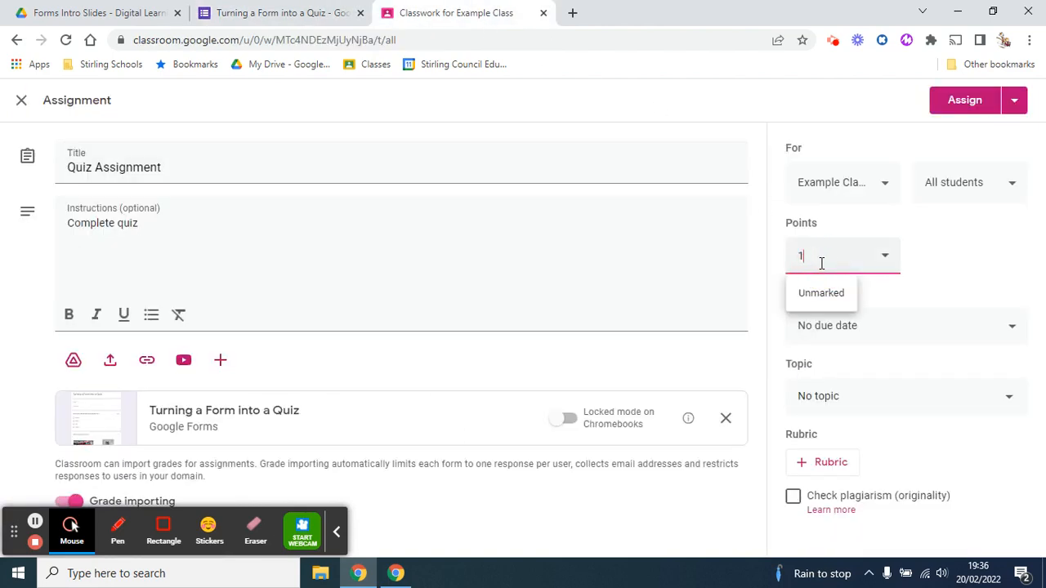
text(4)
click(989, 252)
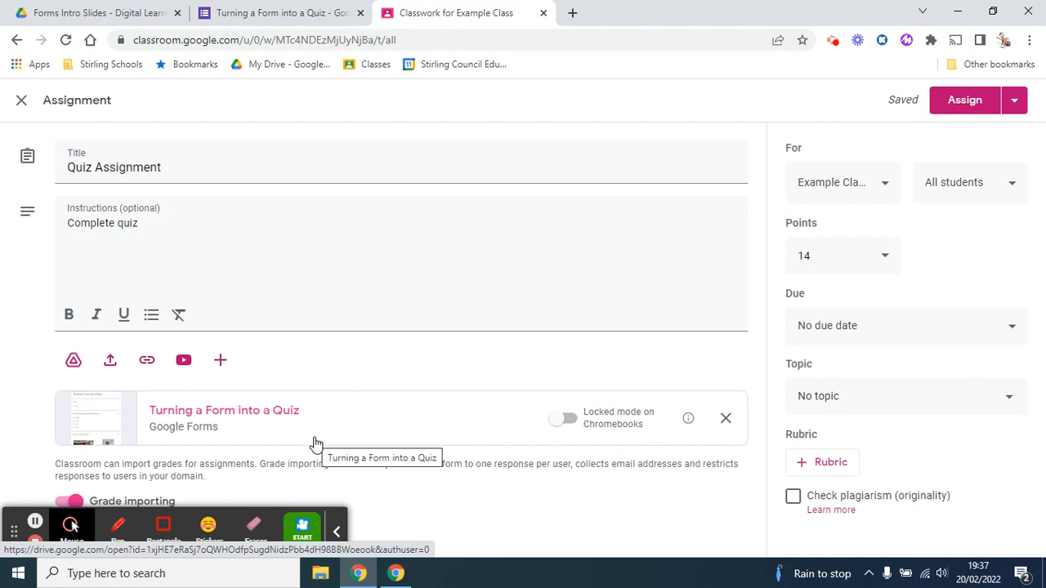
click(973, 108)
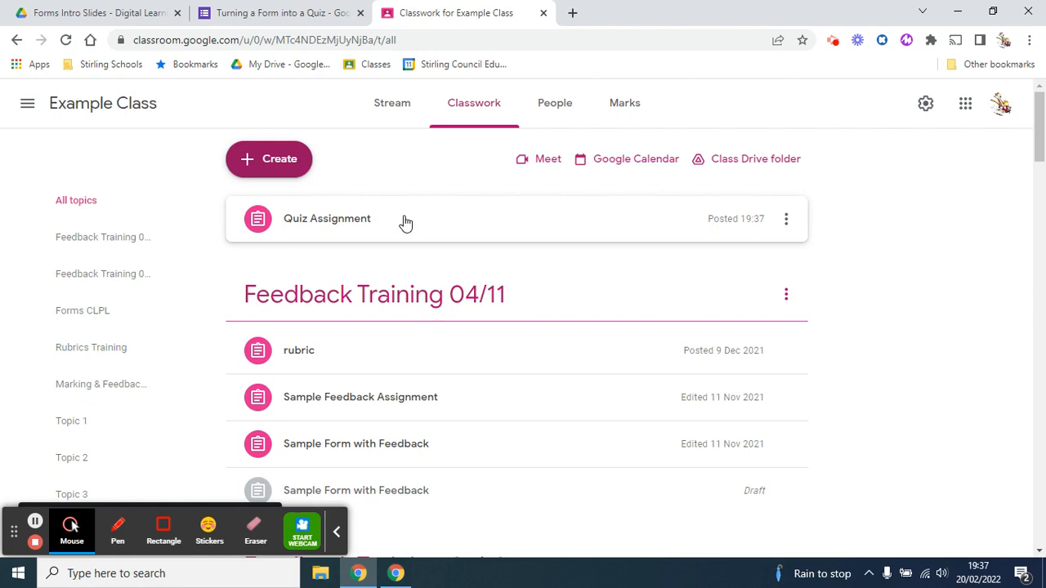
Start a quiz assignment, view its attached Blank Quiz form, and close both without assigning
click(271, 159)
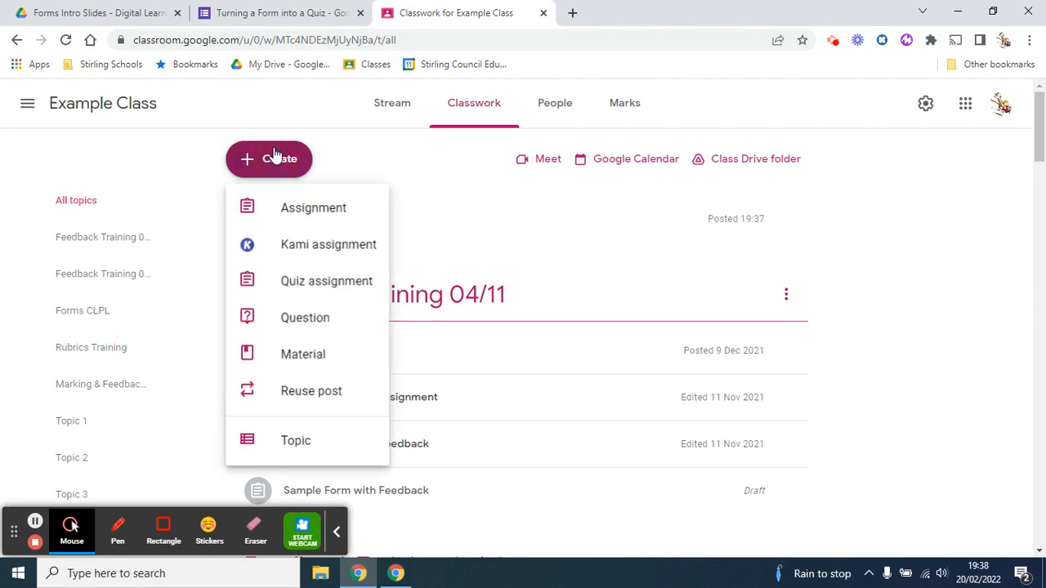
click(347, 288)
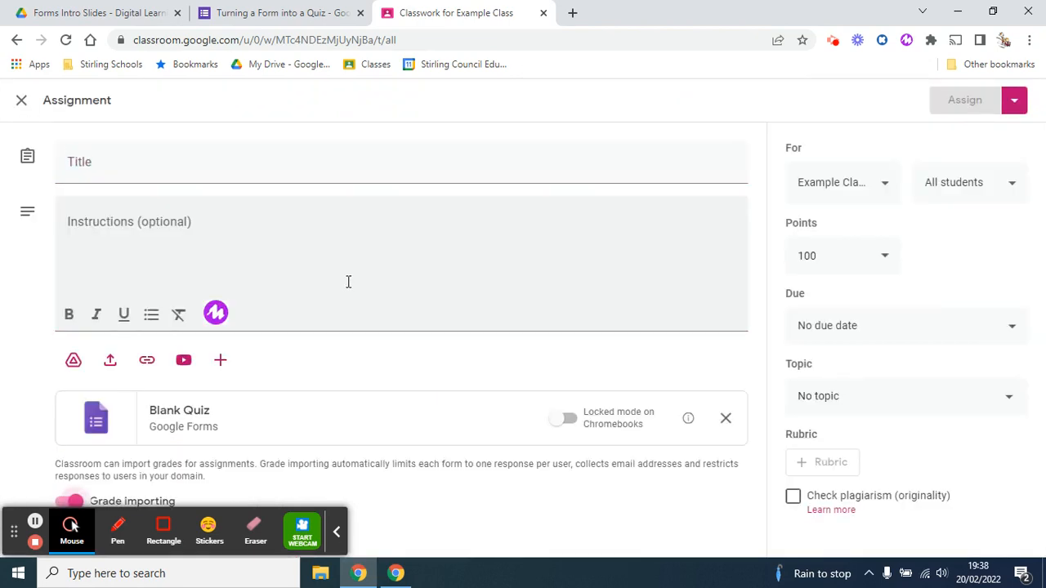
click(188, 422)
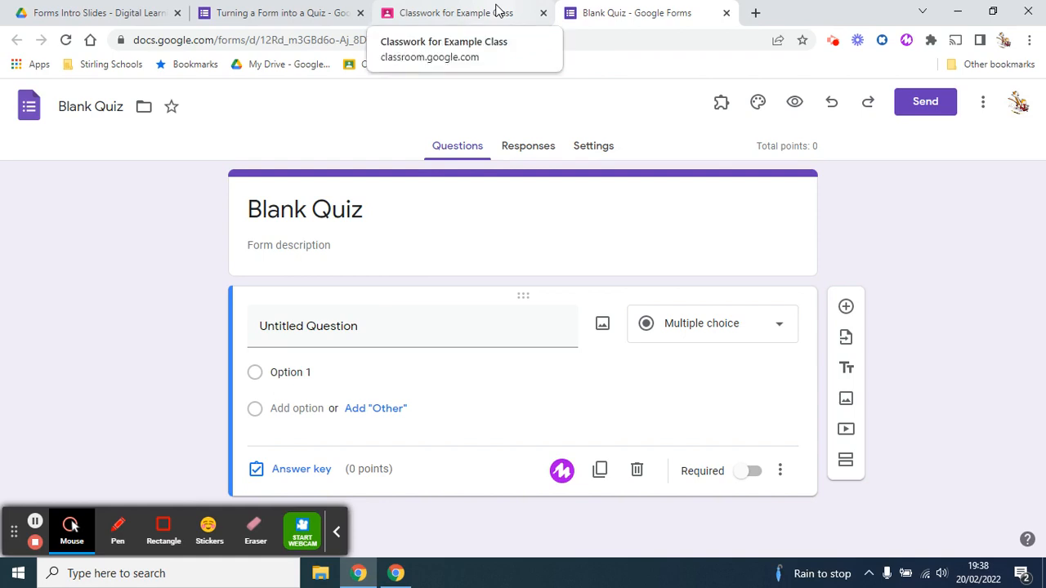
click(498, 12)
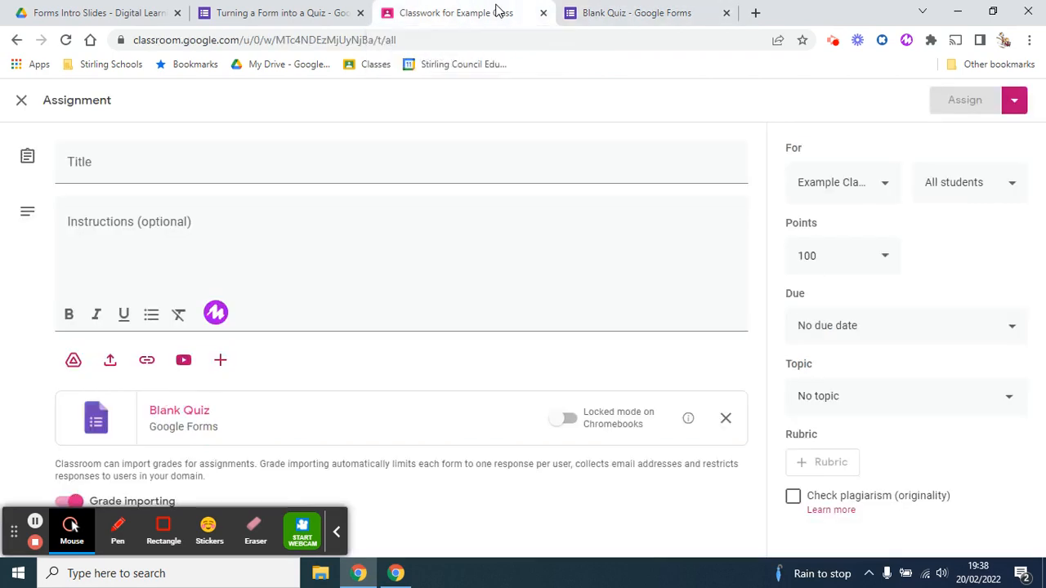
click(726, 12)
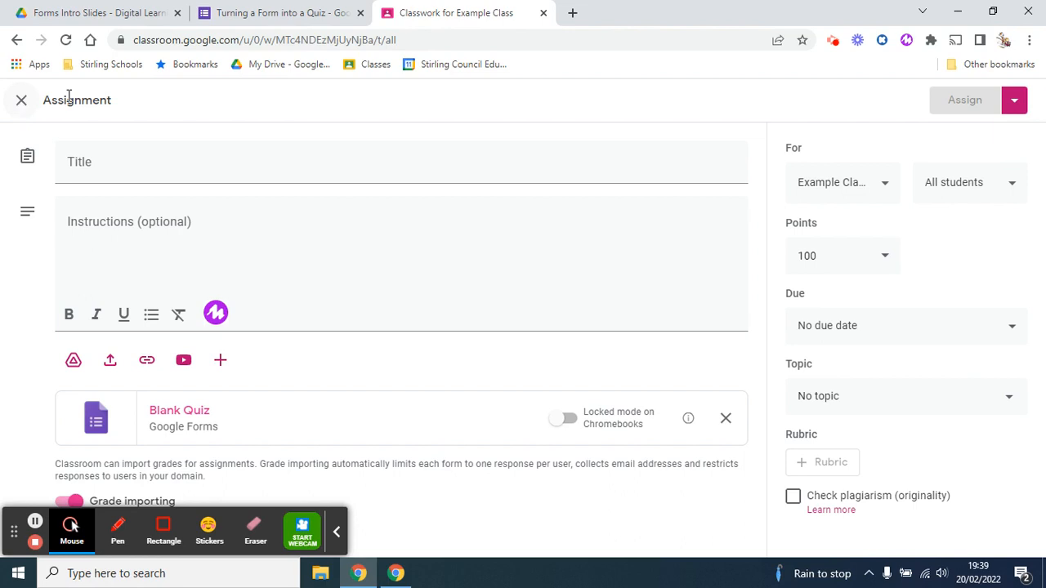
click(22, 103)
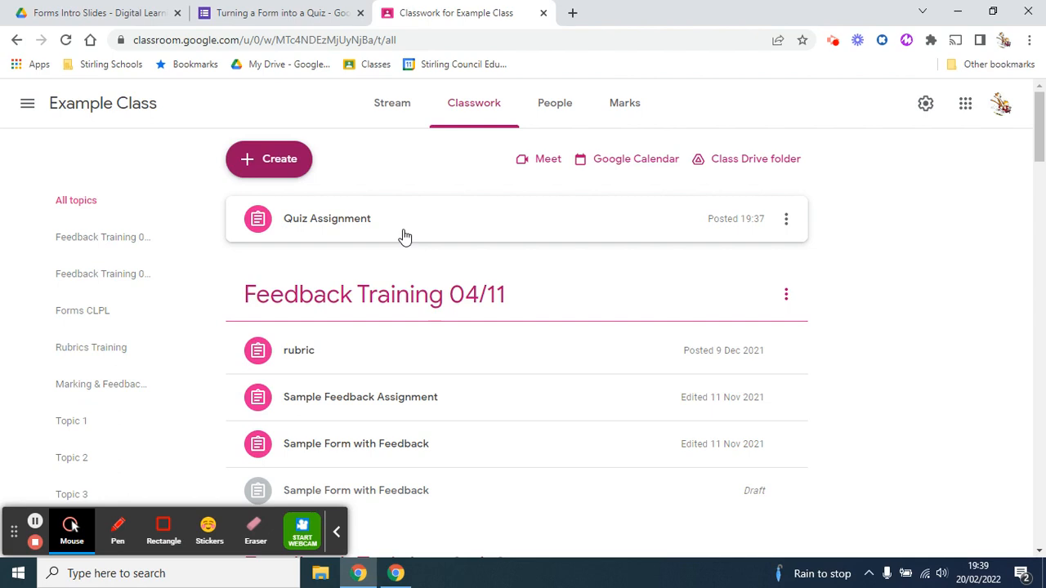
Reuse the "Quiz Assignment" post from Example Class, creating new copies of all attachments
click(280, 164)
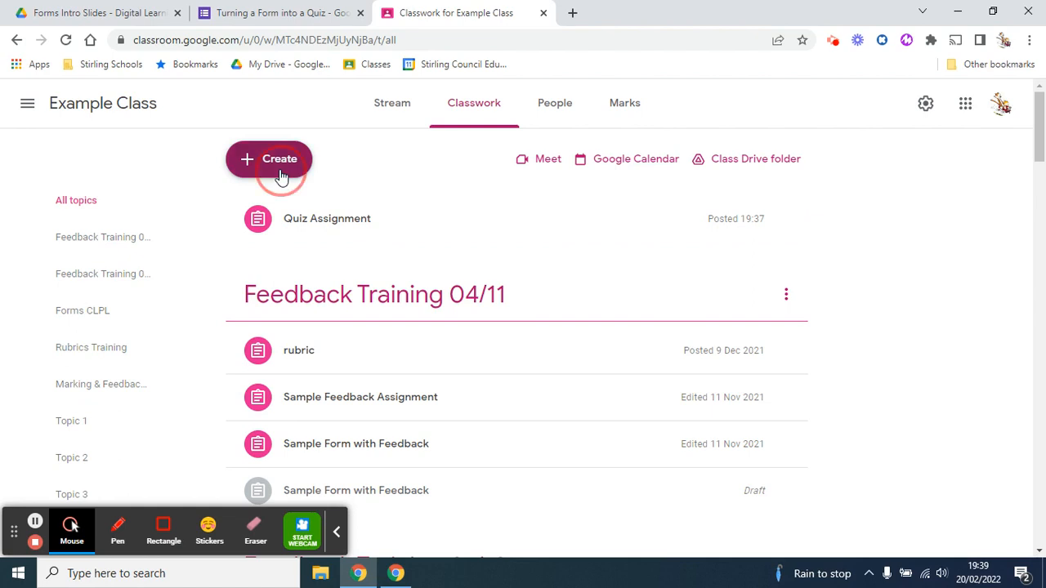
click(364, 393)
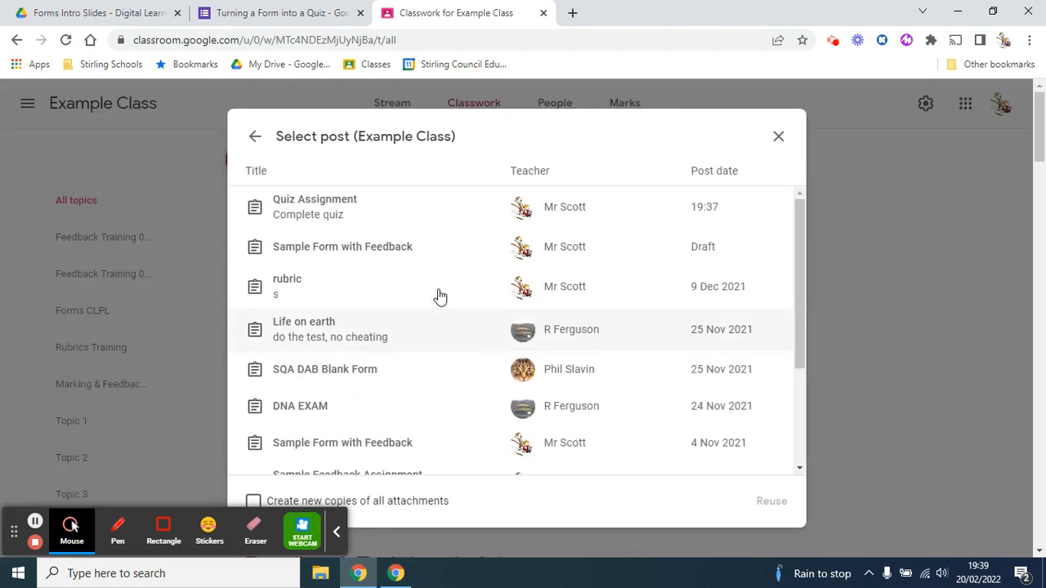
click(329, 210)
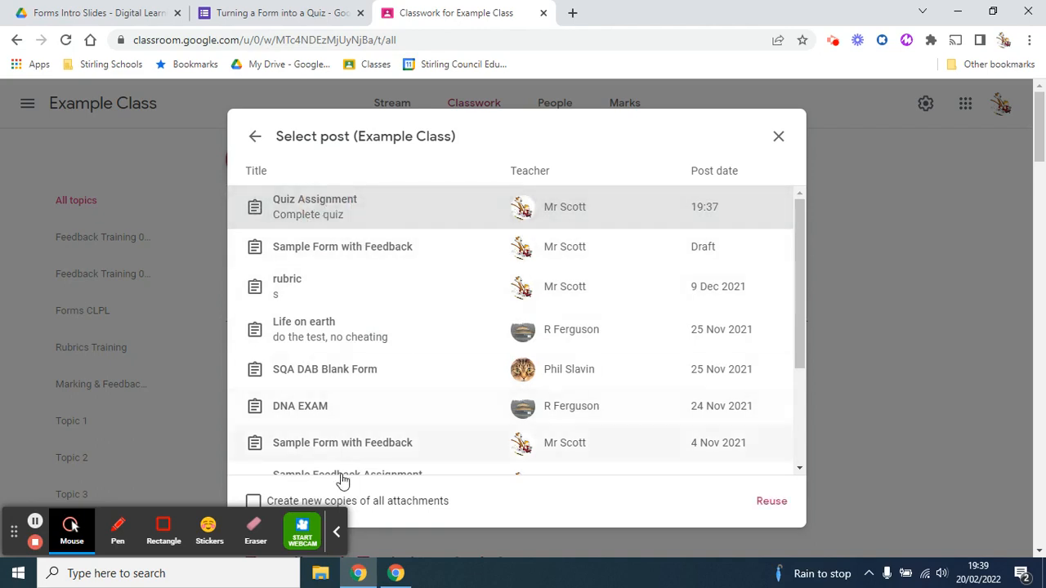
click(336, 532)
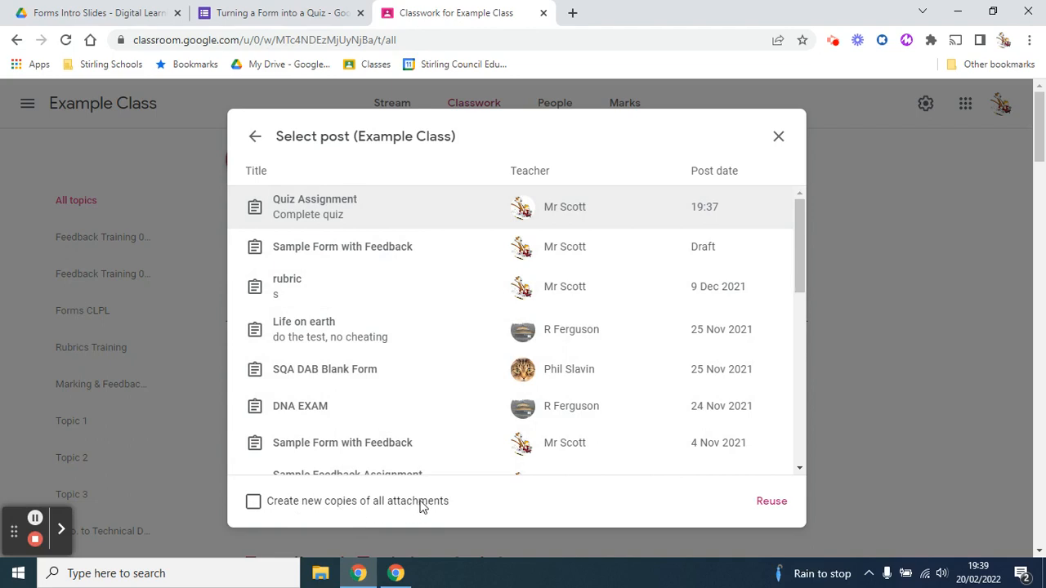
click(254, 503)
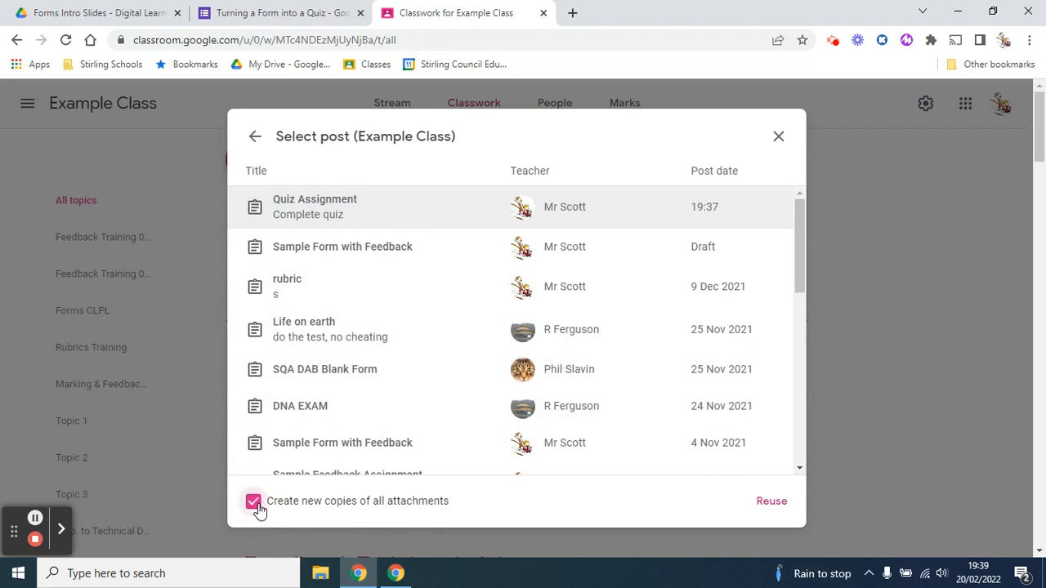
click(772, 502)
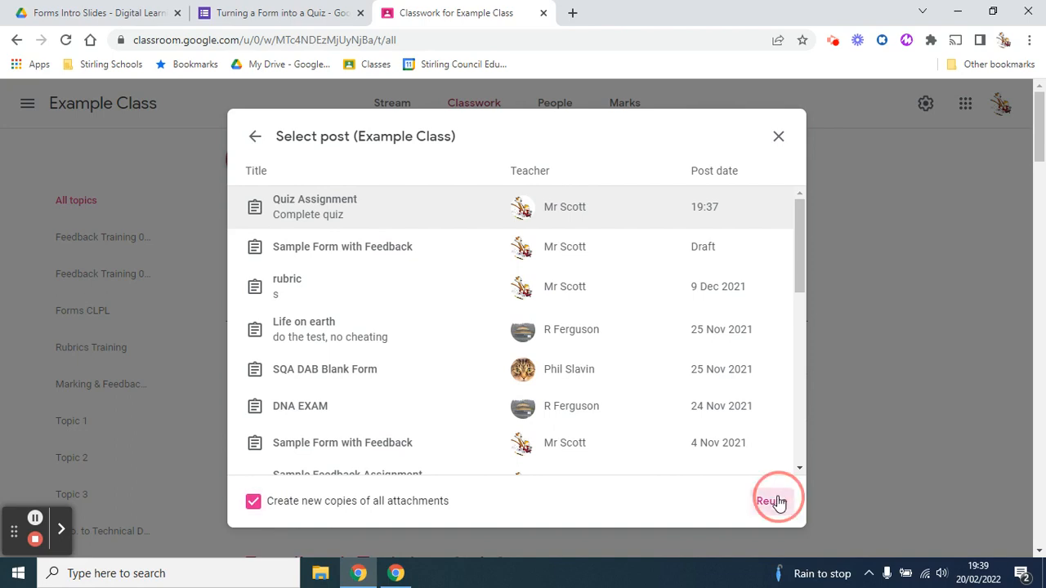